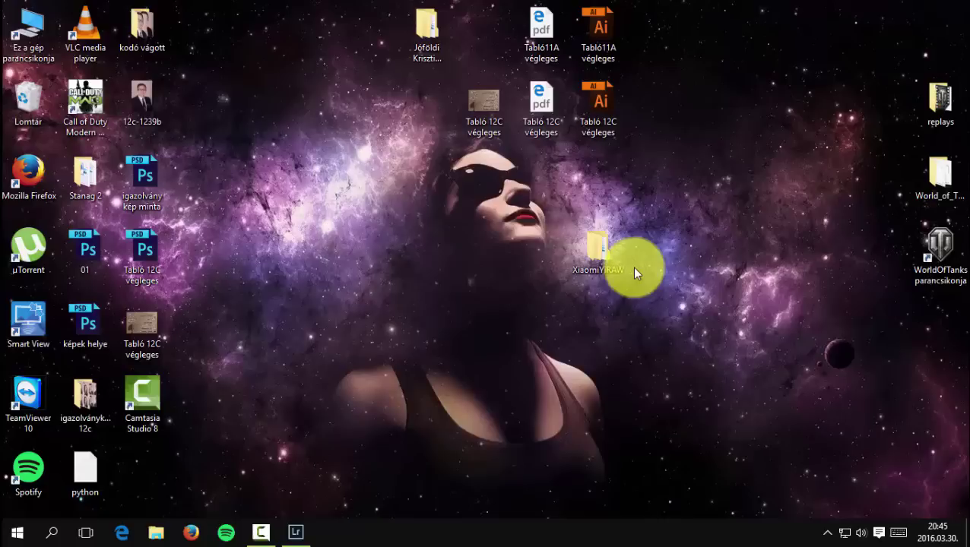
Select the 30,3 MB YDXJ0490 RAW file in SDHC (J:) > DCIM > 157MEDIA, then launch raw2dng_en from 01_RAW2DNG.
{"action": "double_click", "coordinate": [25, 27]}
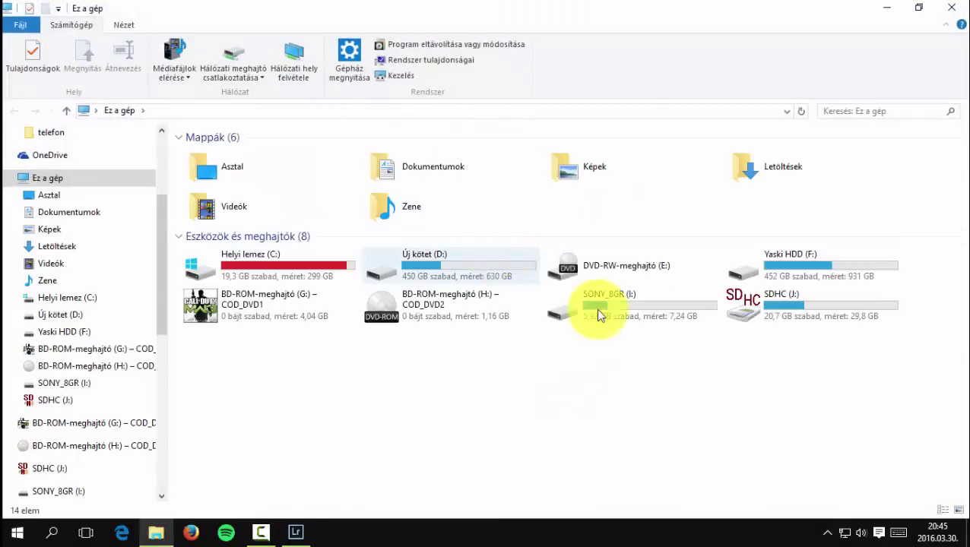
{"action": "double_click", "coordinate": [789, 323]}
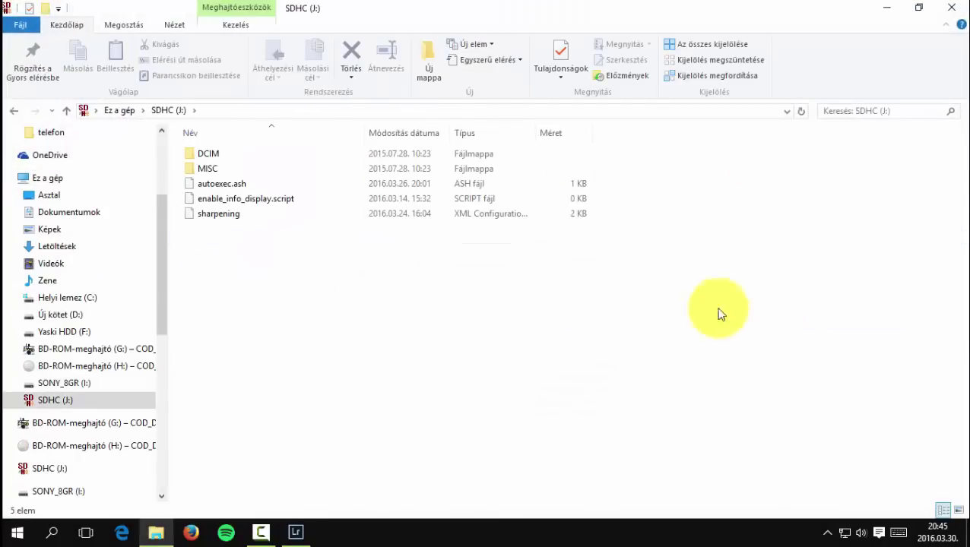
{"action": "double_click", "coordinate": [207, 156]}
{"action": "double_click", "coordinate": [216, 186]}
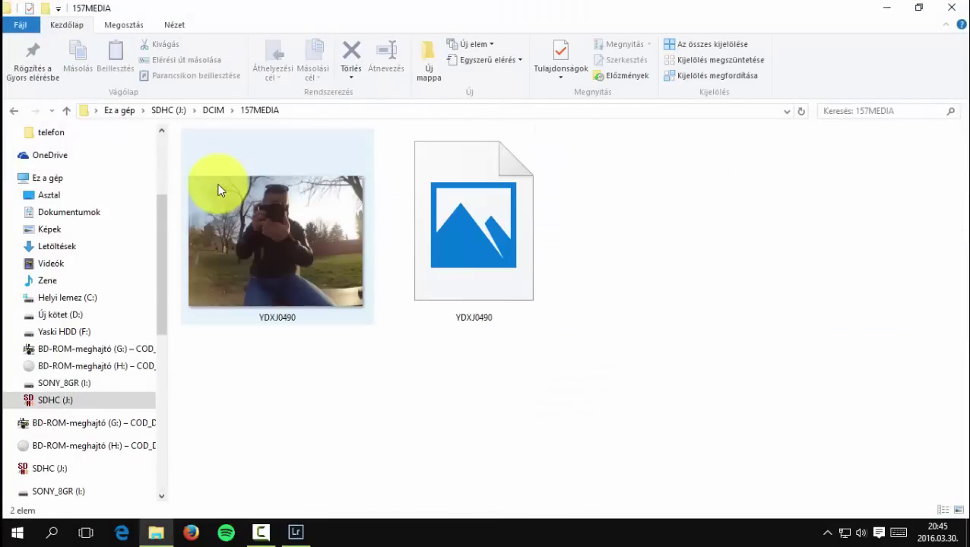
{"action": "left_click", "coordinate": [264, 282]}
{"action": "left_click", "coordinate": [504, 251]}
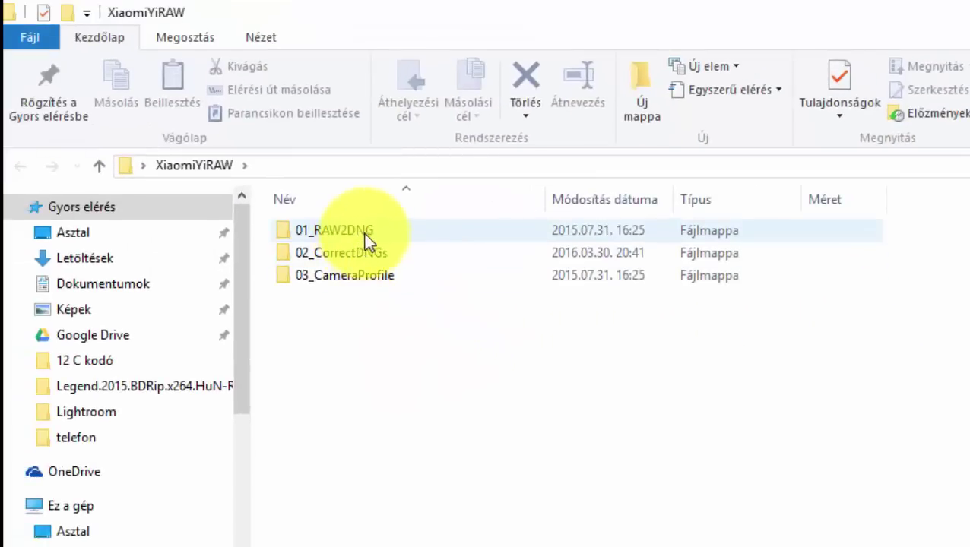
{"action": "double_click", "coordinate": [363, 233]}
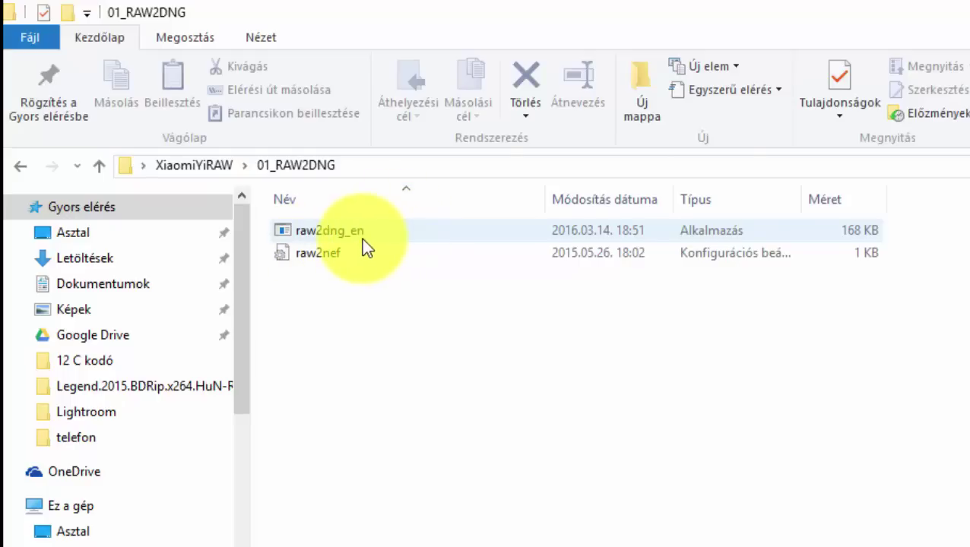
{"action": "double_click", "coordinate": [363, 235]}
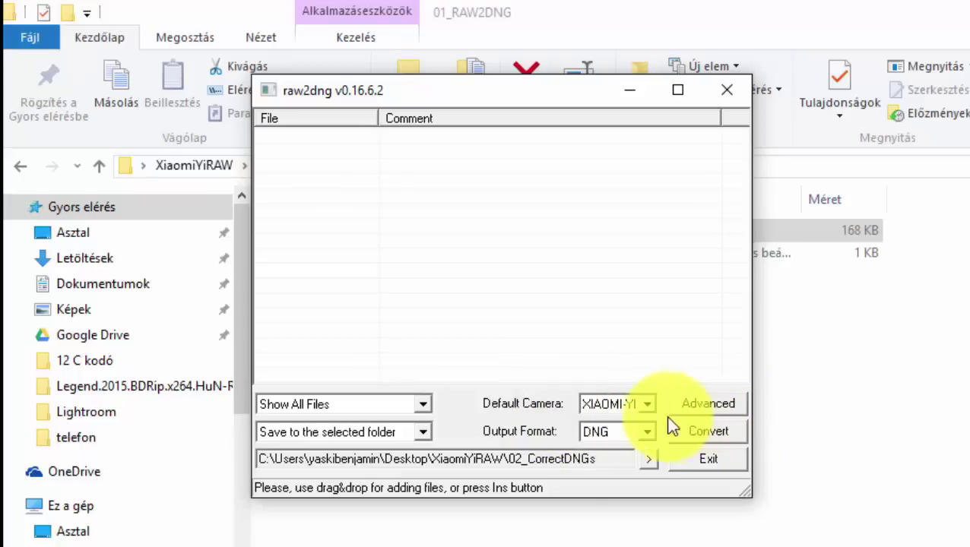
{"action": "left_click", "coordinate": [644, 406]}
{"action": "left_click", "coordinate": [644, 407]}
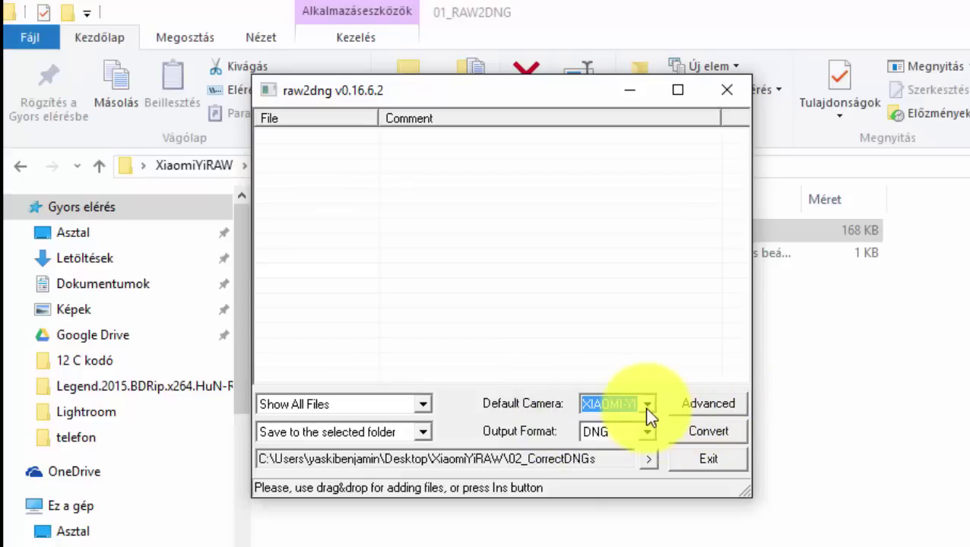
{"action": "left_click", "coordinate": [647, 434]}
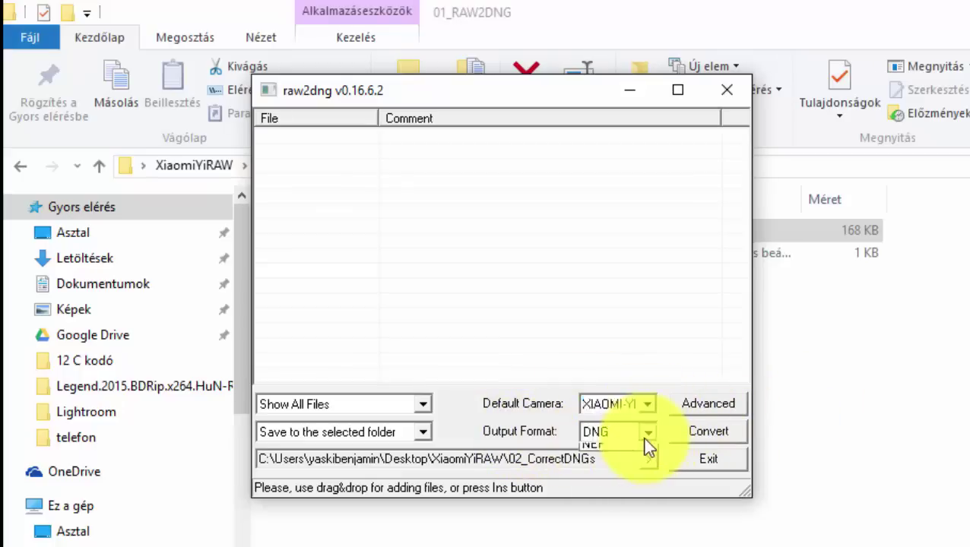
{"action": "left_click", "coordinate": [645, 439]}
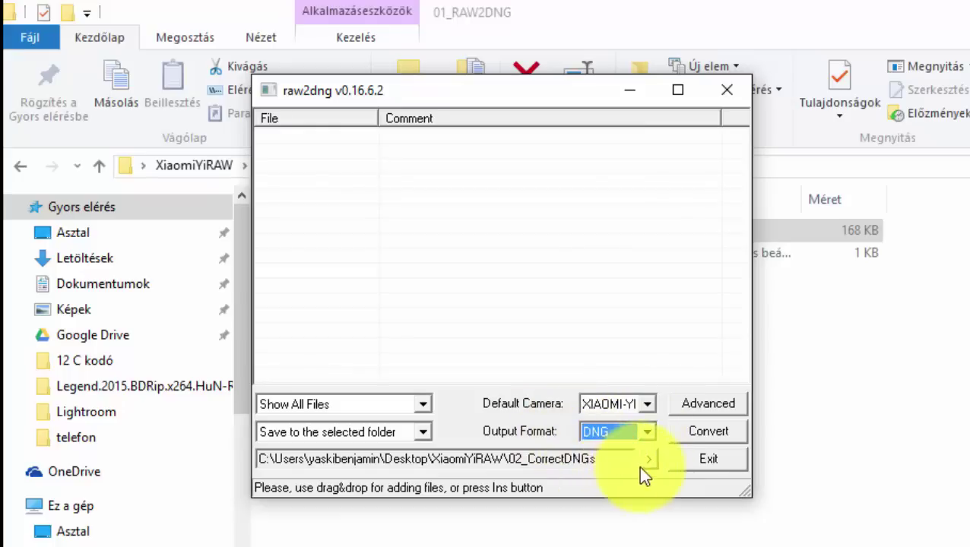
{"action": "left_click", "coordinate": [644, 461]}
{"action": "scroll", "coordinate": [749, 409], "scroll_direction": "down", "scroll_amount": 4}
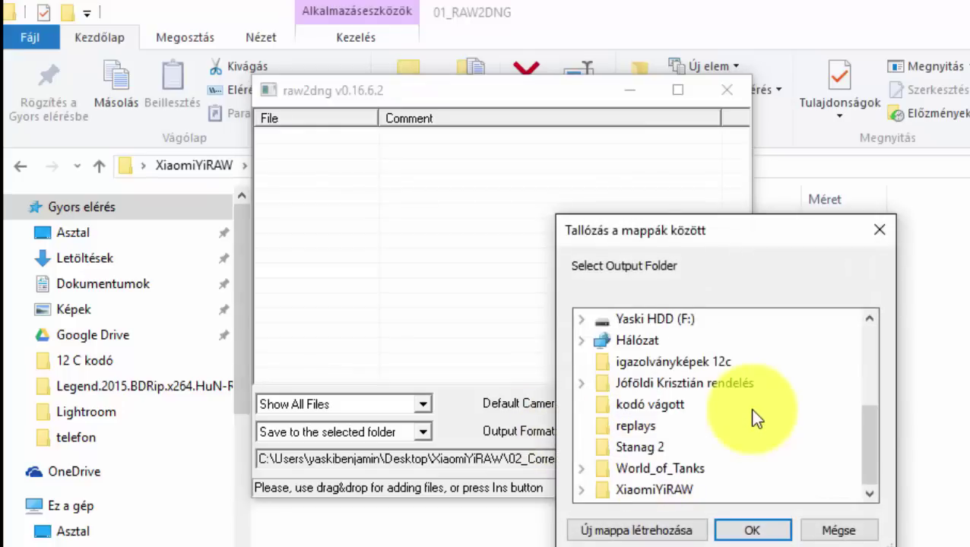
{"action": "scroll", "coordinate": [741, 426], "scroll_direction": "up", "scroll_amount": 4}
{"action": "scroll", "coordinate": [732, 419], "scroll_direction": "down", "scroll_amount": 4}
{"action": "scroll", "coordinate": [730, 422], "scroll_direction": "up", "scroll_amount": 4}
{"action": "scroll", "coordinate": [726, 422], "scroll_direction": "down", "scroll_amount": 4}
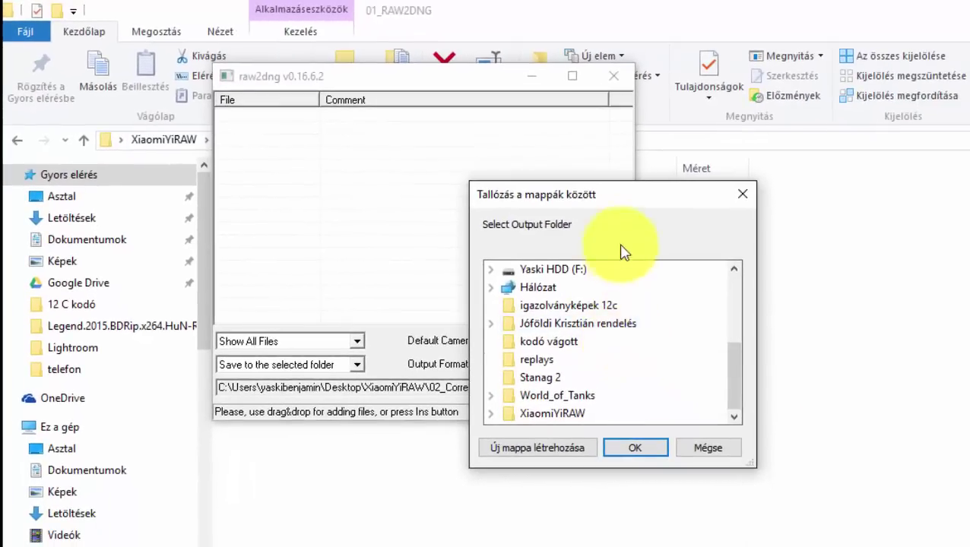
{"action": "left_click_drag", "start_coordinate": [623, 195], "coordinate": [810, 178]}
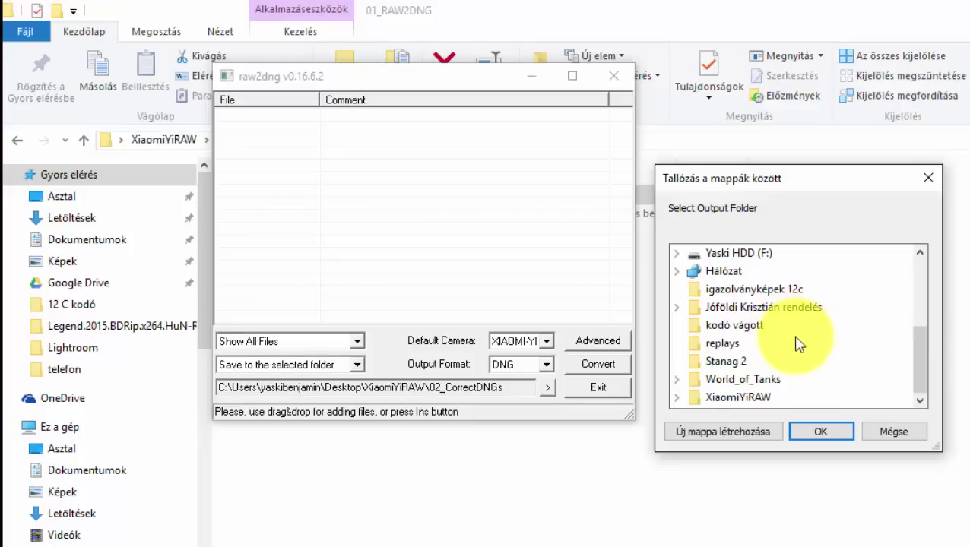
{"action": "left_click", "coordinate": [676, 397]}
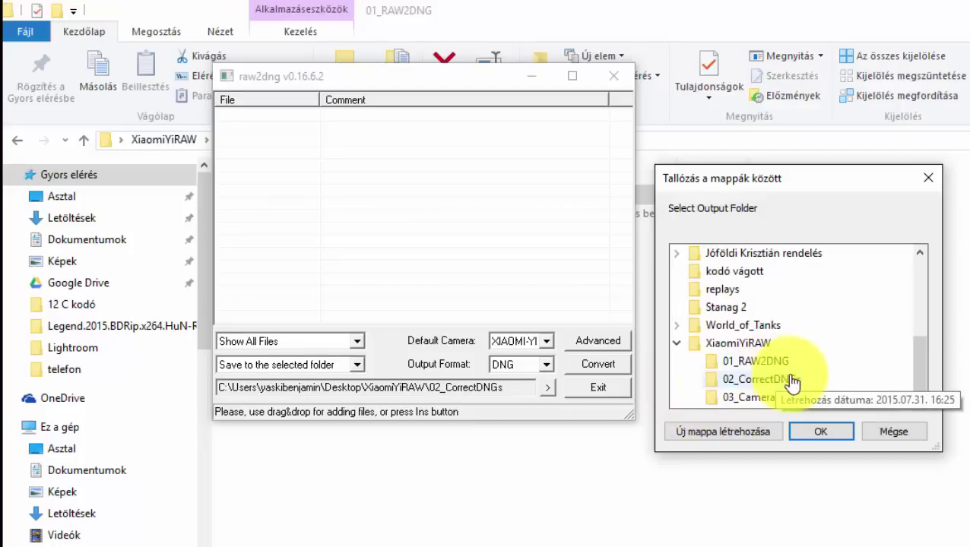
{"action": "left_click", "coordinate": [730, 383]}
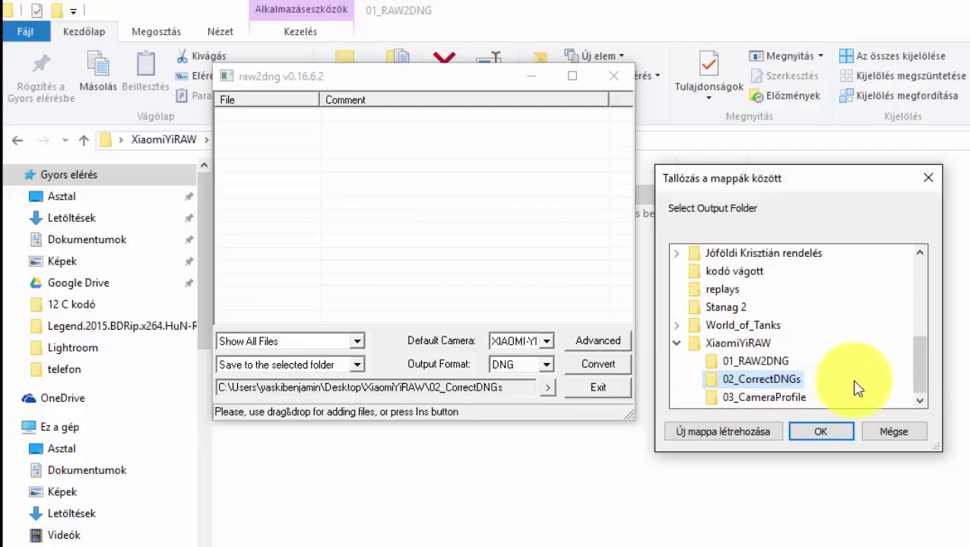
{"action": "left_click", "coordinate": [834, 432]}
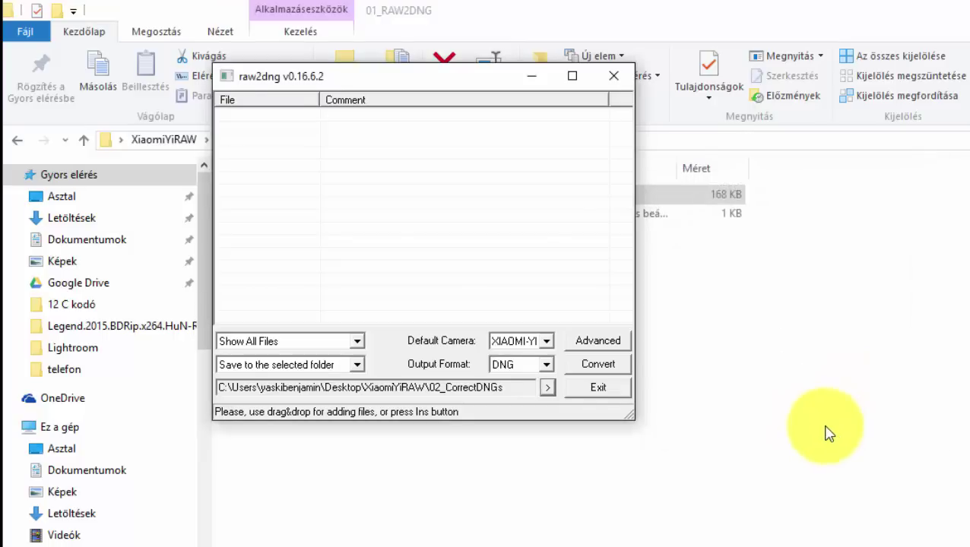
Drag YDXJ0490.RAW from the 157MEDIA folder into the raw2dng conversion list.
{"action": "mouse_move", "coordinate": [156, 530]}
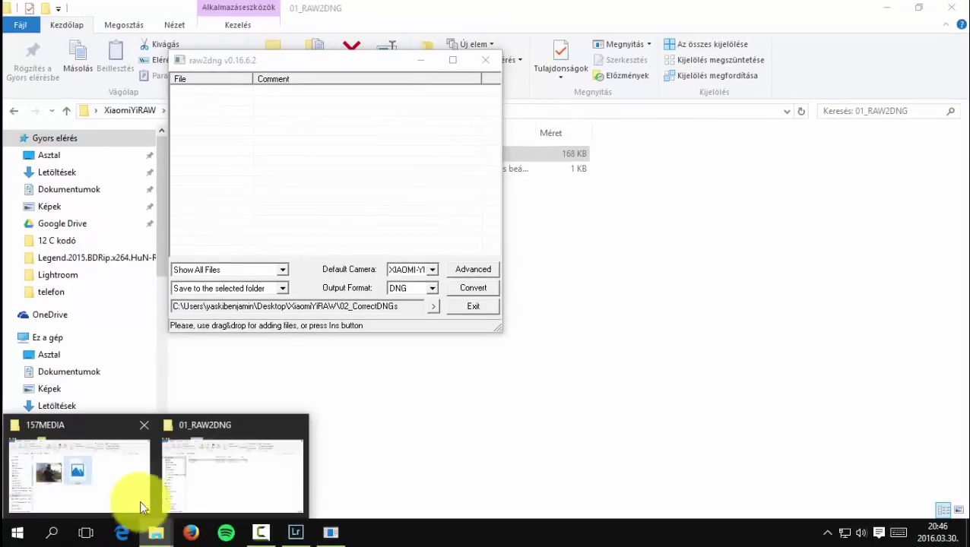
{"action": "left_click", "coordinate": [139, 500]}
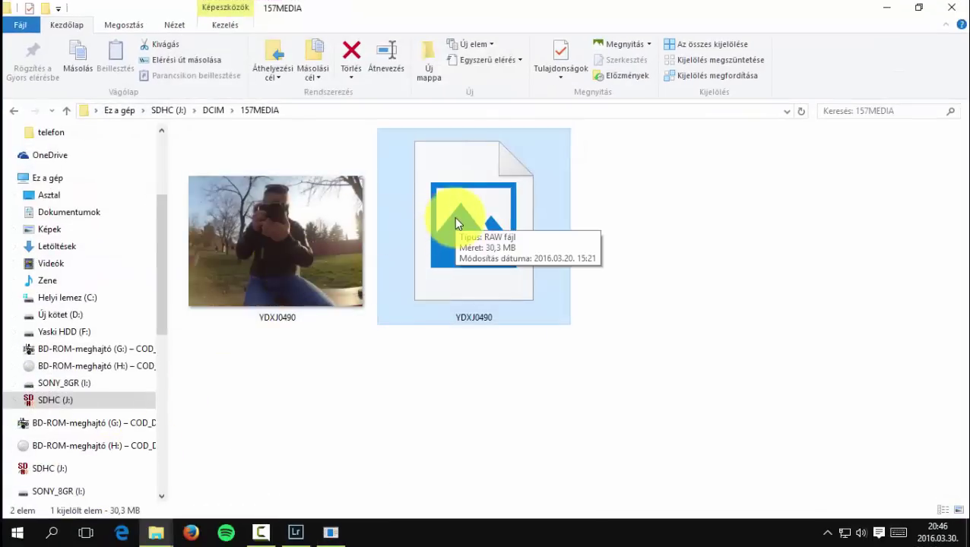
{"action": "left_click_drag", "start_coordinate": [454, 216], "coordinate": [339, 203]}
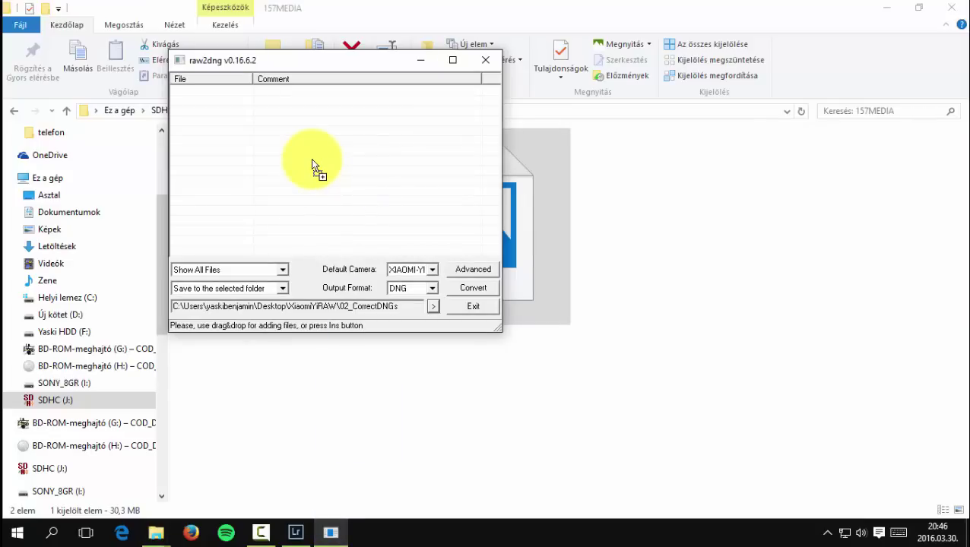
{"action": "left_click_drag", "start_coordinate": [311, 158], "coordinate": [286, 146]}
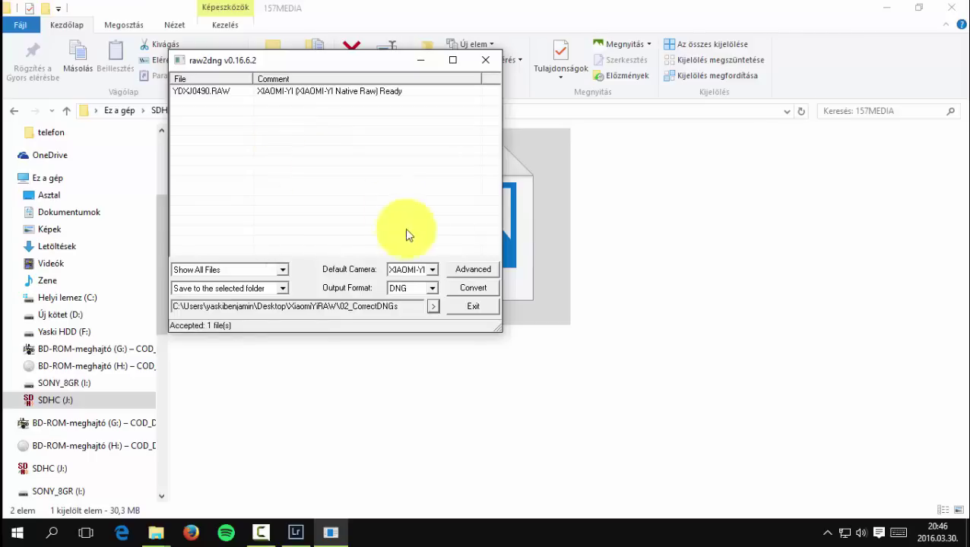
Convert YDXJ0490.RAW to DNG and minimize the raw2dng window.
{"action": "left_click", "coordinate": [466, 281]}
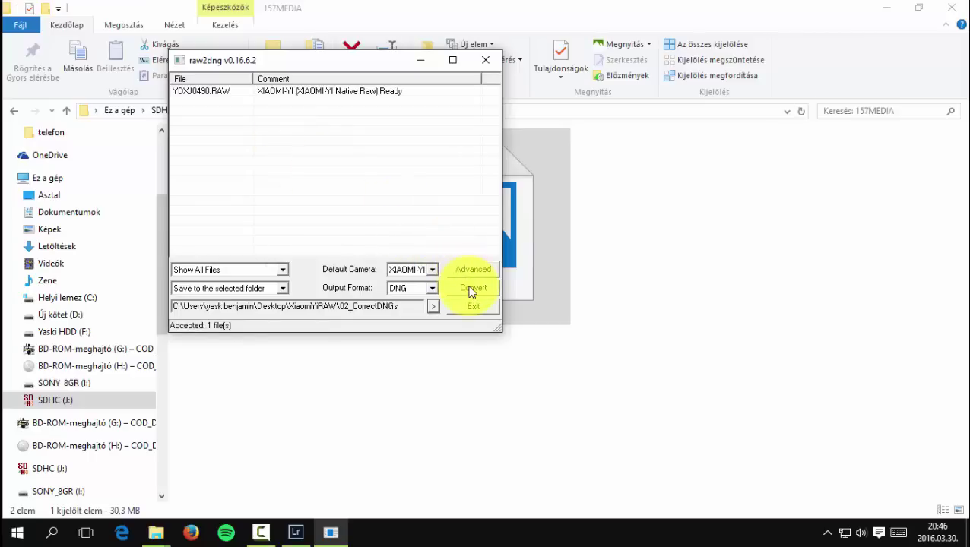
{"action": "left_click", "coordinate": [471, 289]}
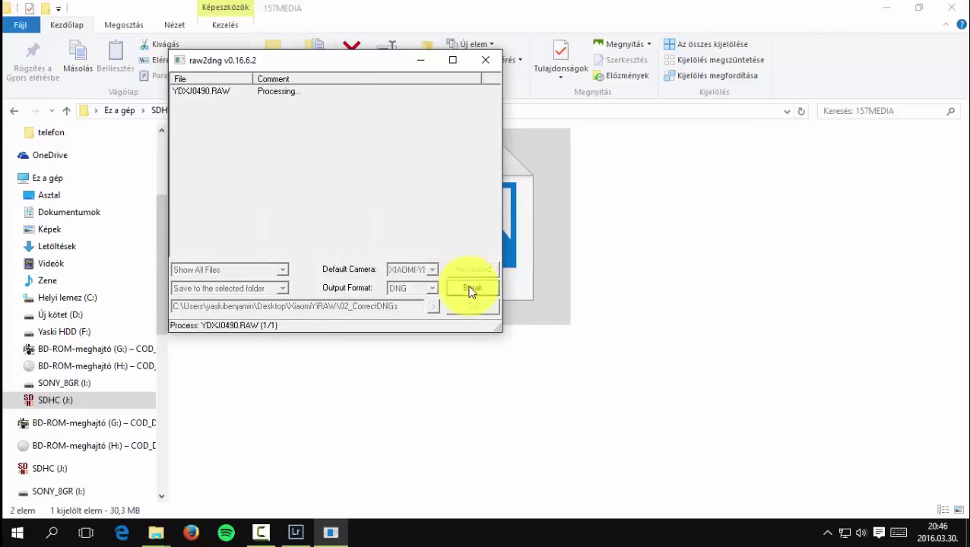
{"action": "left_click", "coordinate": [421, 60]}
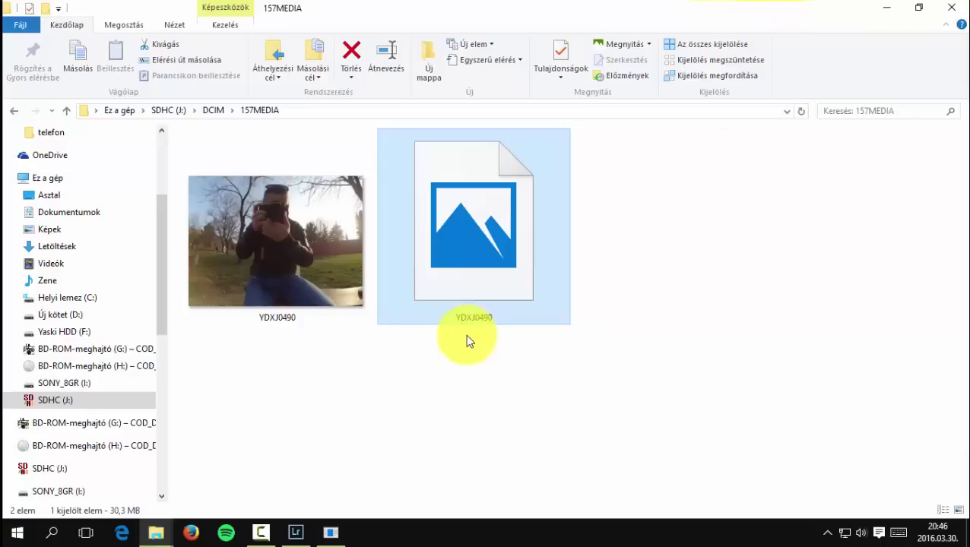
Go from 01_RAW2DNG back to XiaomiYiRAW and select the converted YDXJ0490 DNG in 02_CorrectDNGs.
{"action": "left_click", "coordinate": [156, 532]}
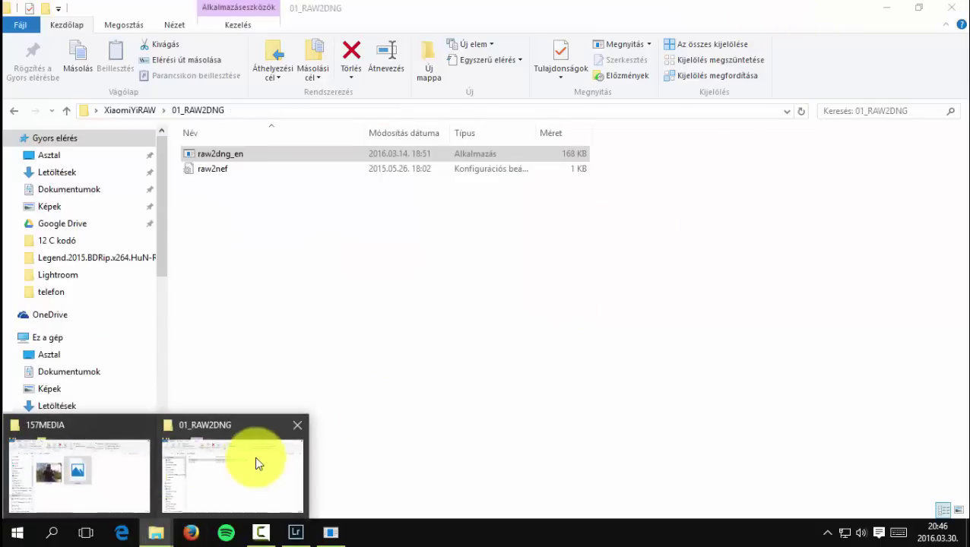
{"action": "left_click", "coordinate": [254, 457]}
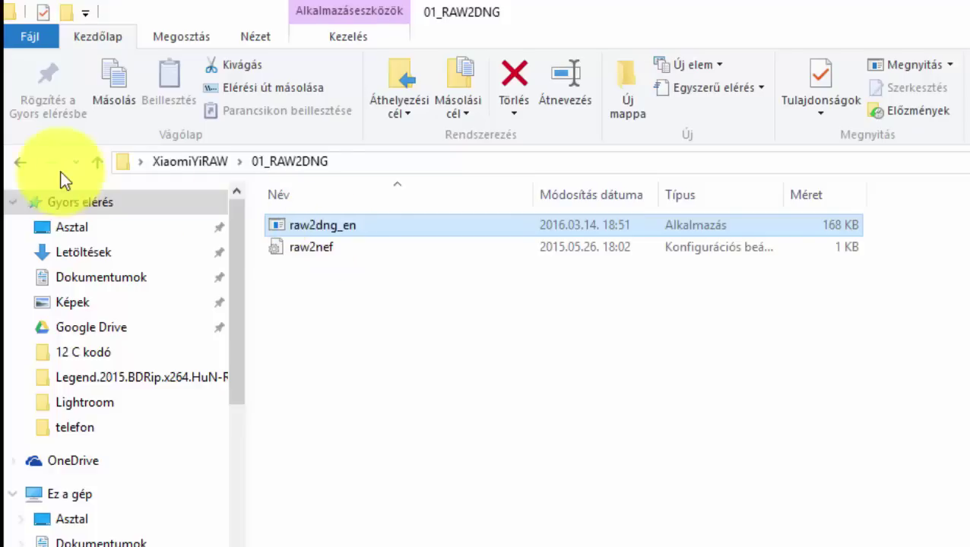
{"action": "left_click", "coordinate": [28, 162]}
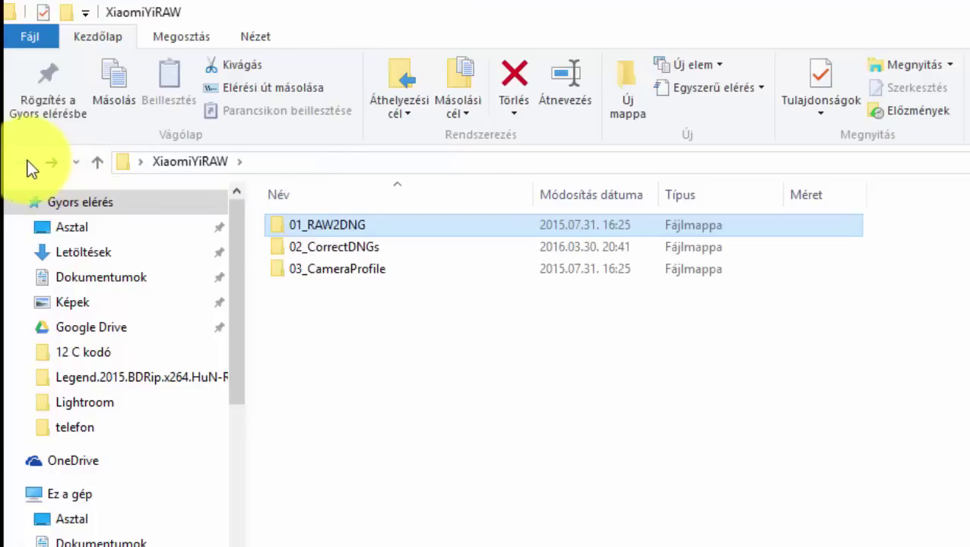
{"action": "double_click", "coordinate": [387, 247]}
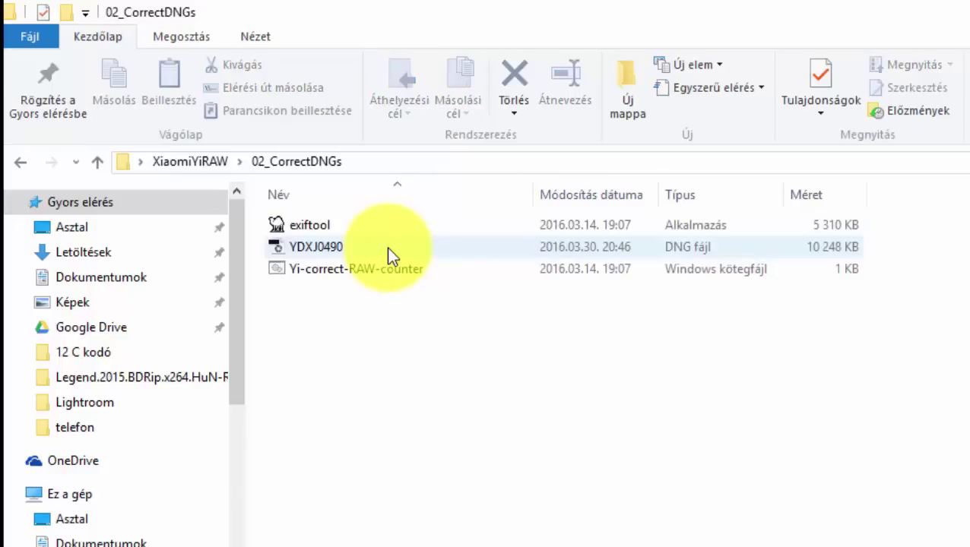
{"action": "left_click", "coordinate": [335, 247]}
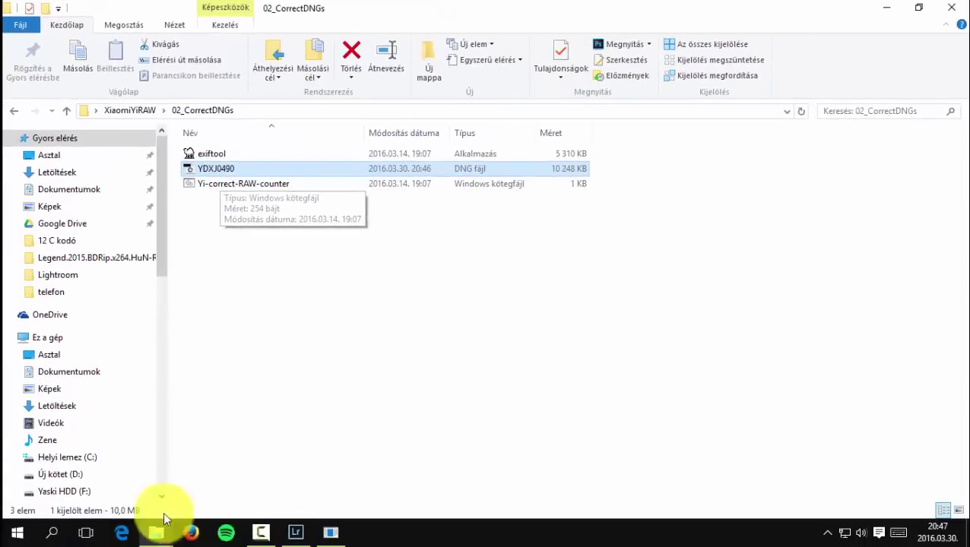
{"action": "left_click", "coordinate": [16, 533]}
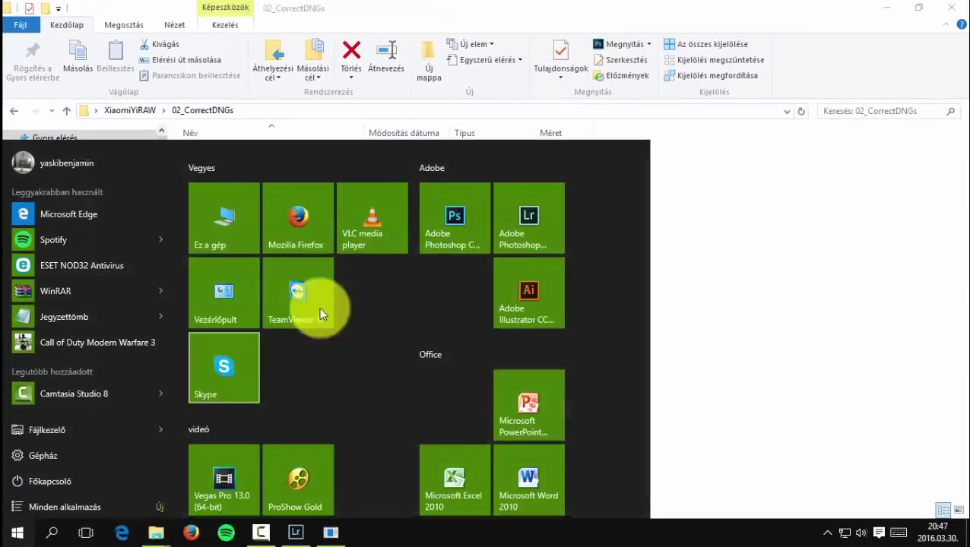
{"action": "left_click", "coordinate": [729, 232]}
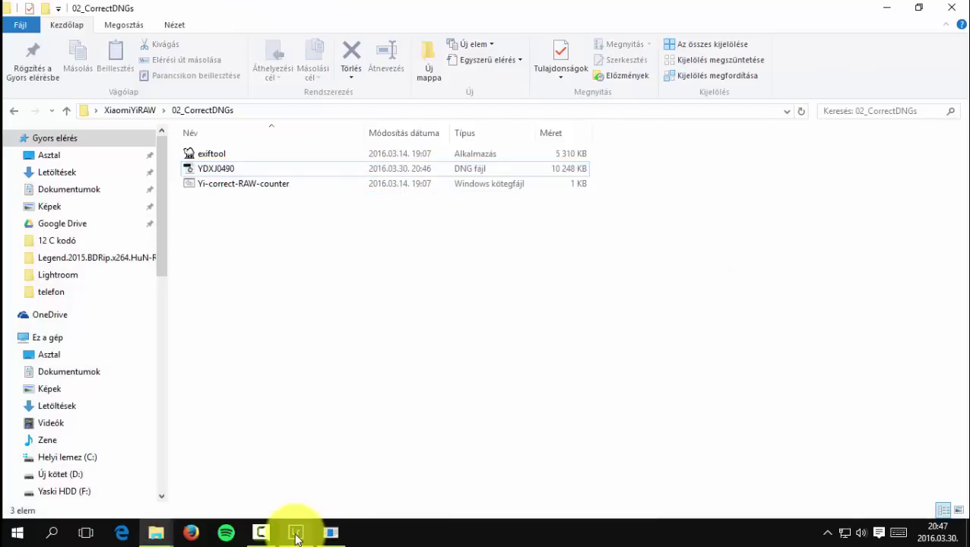
{"action": "left_click", "coordinate": [296, 532]}
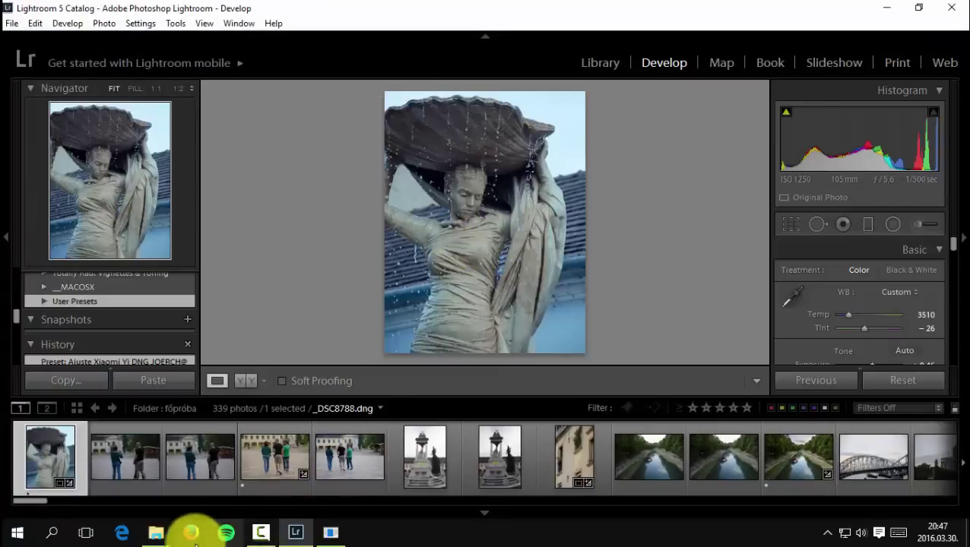
{"action": "left_click", "coordinate": [158, 530]}
{"action": "left_click", "coordinate": [218, 477]}
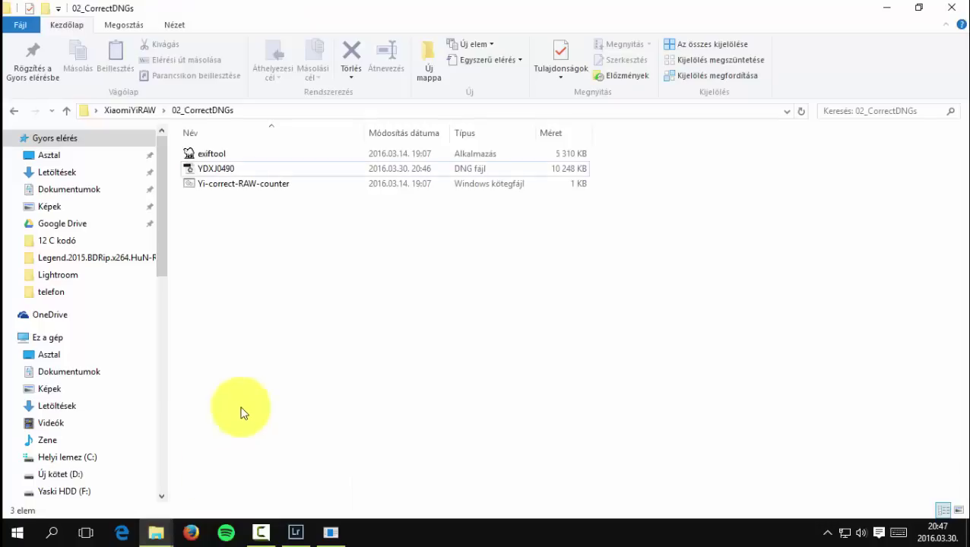
Drop the YDXJ0490 DNG onto exiftool and the Yi-correct-RAW-counter script to correct it.
{"action": "left_click", "coordinate": [249, 170]}
{"action": "left_click", "coordinate": [249, 183]}
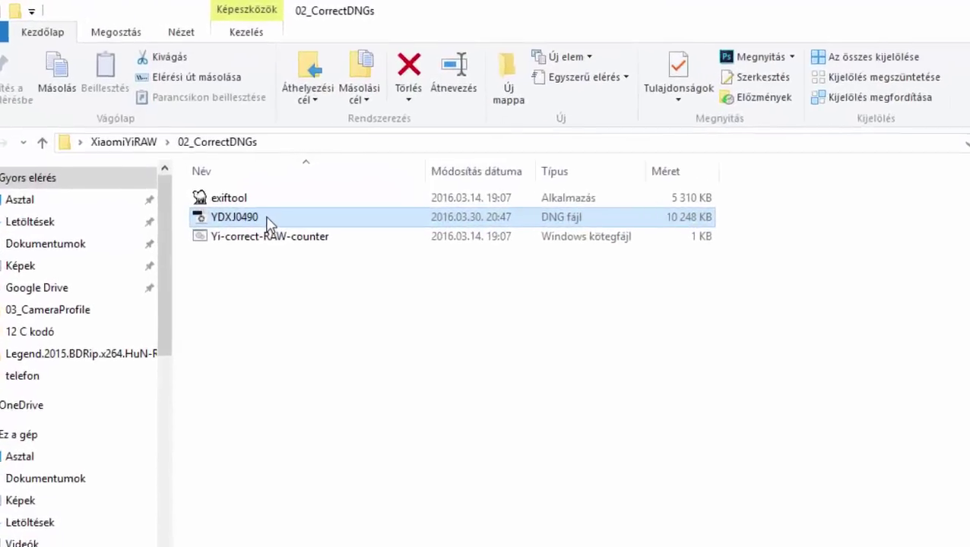
{"action": "left_click_drag", "start_coordinate": [267, 226], "coordinate": [309, 232]}
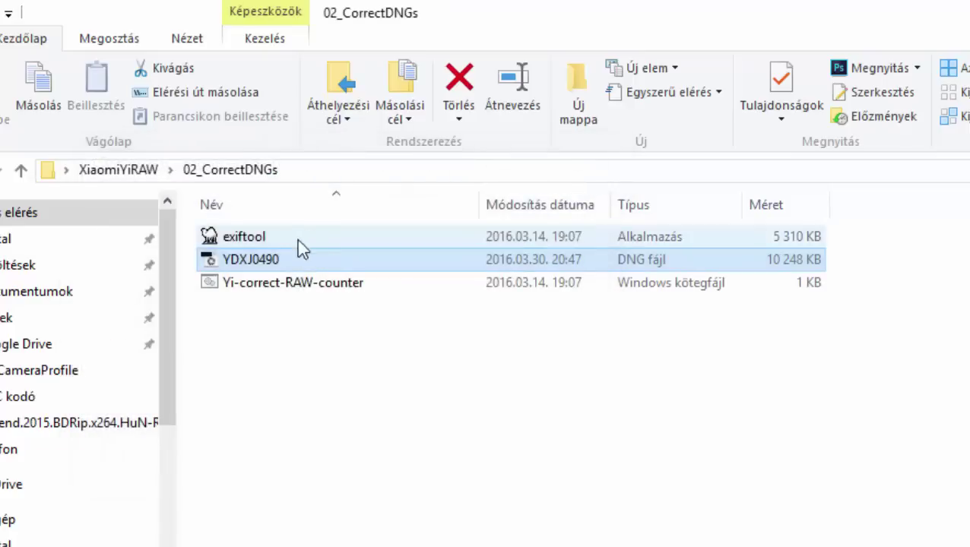
{"action": "left_click_drag", "start_coordinate": [277, 270], "coordinate": [281, 292]}
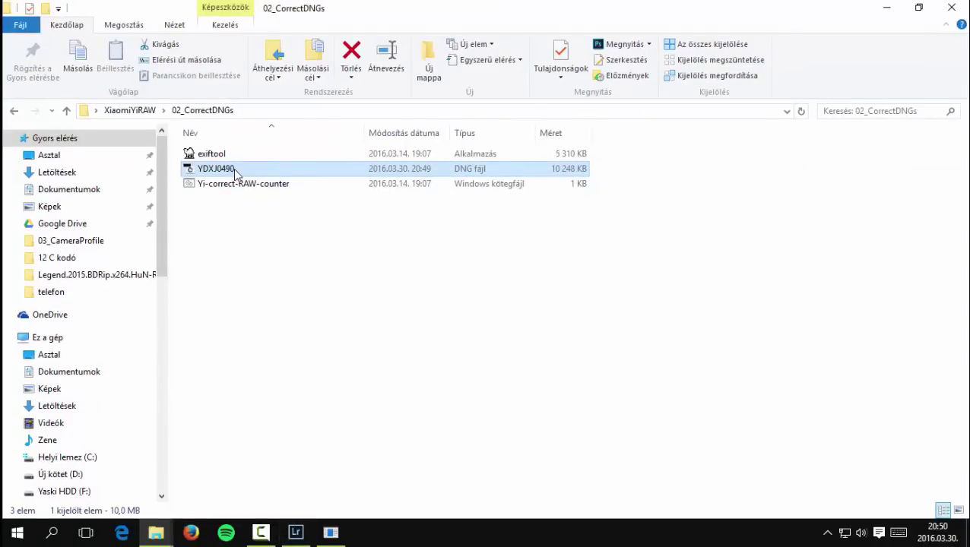
Bring Lightroom forward and start an import from the Library module.
{"action": "left_click", "coordinate": [290, 532]}
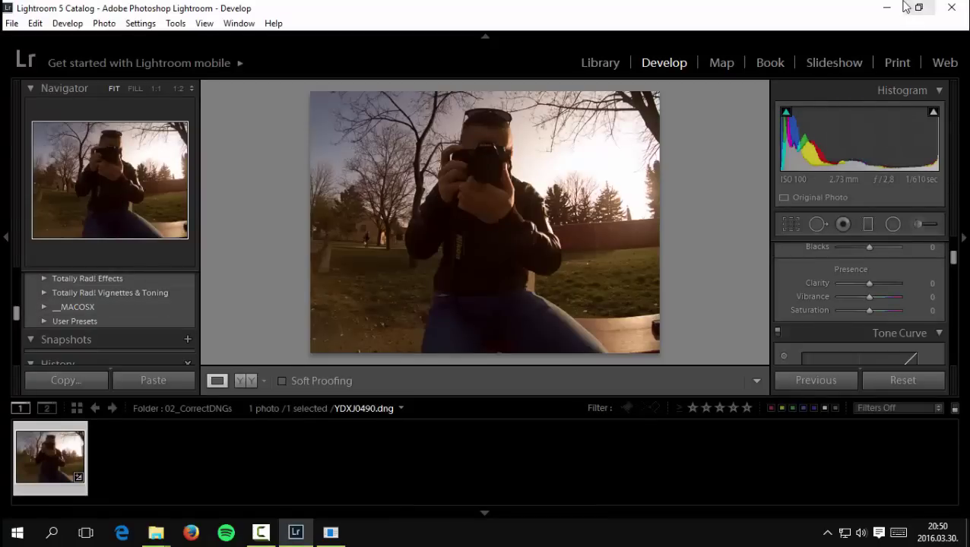
{"action": "left_click", "coordinate": [593, 63]}
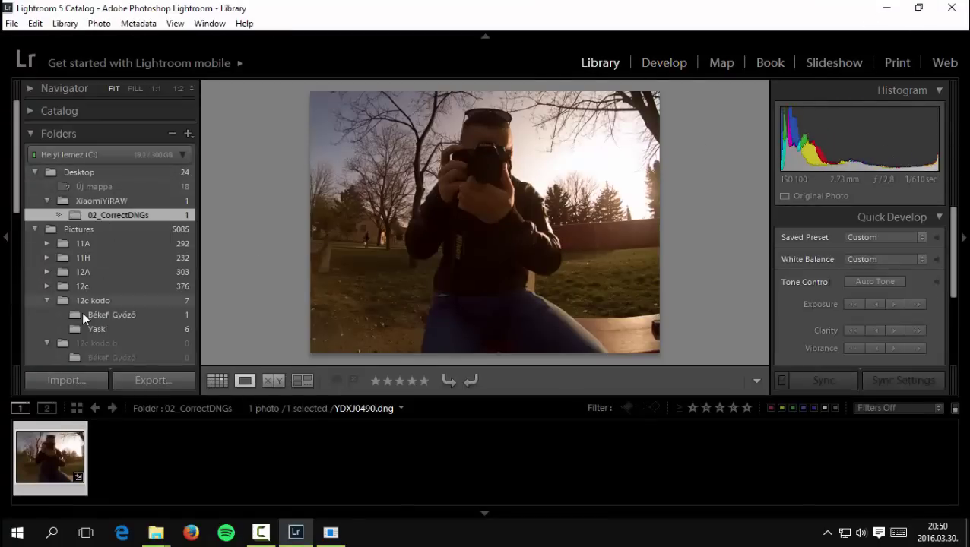
{"action": "left_click", "coordinate": [69, 379]}
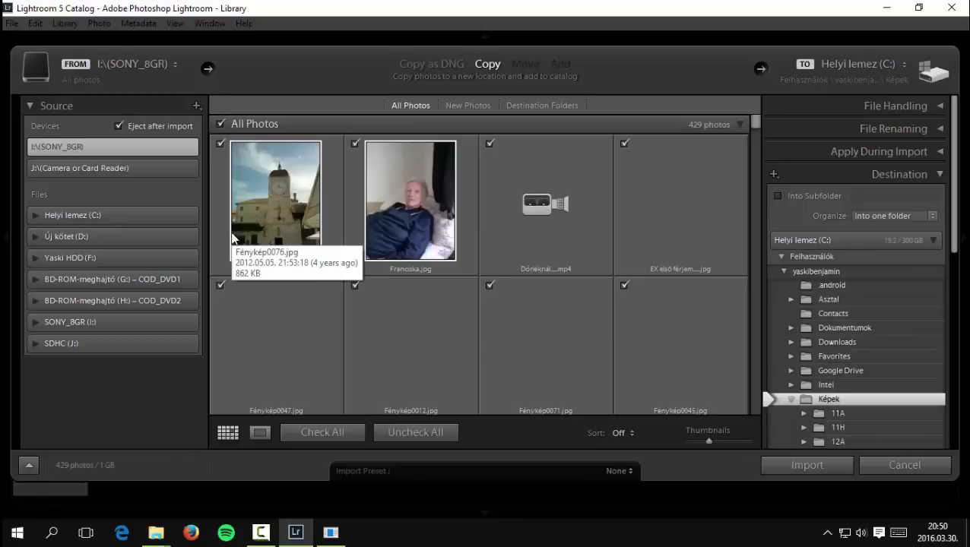
Expand the import source tree through C: > Felhasználók > yaskibenjamin > Asztal.
{"action": "left_click", "coordinate": [35, 217]}
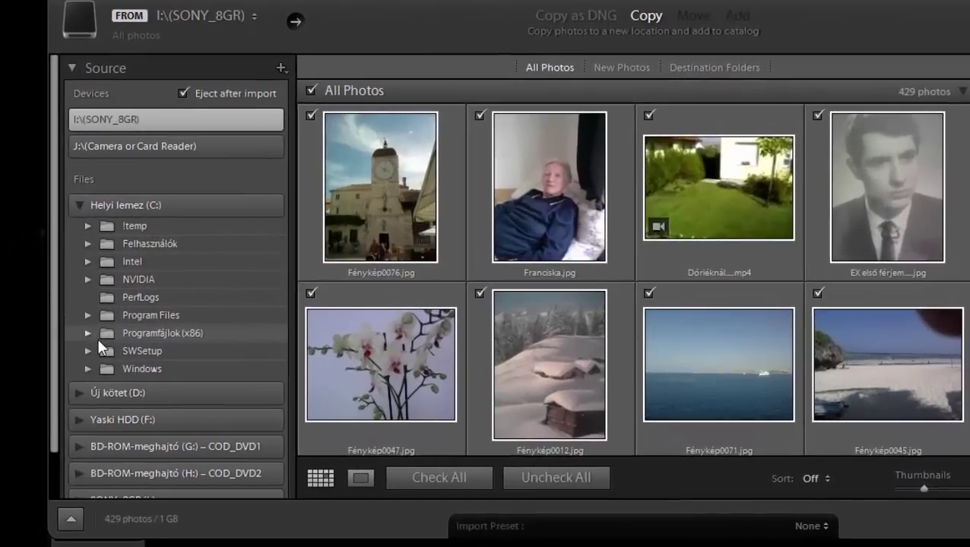
{"action": "left_click", "coordinate": [88, 243]}
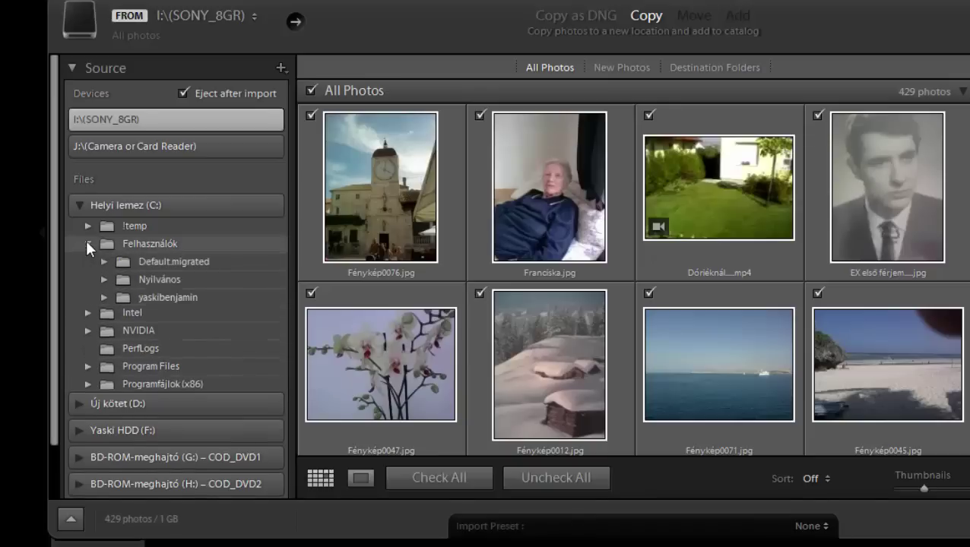
{"action": "left_click", "coordinate": [102, 296]}
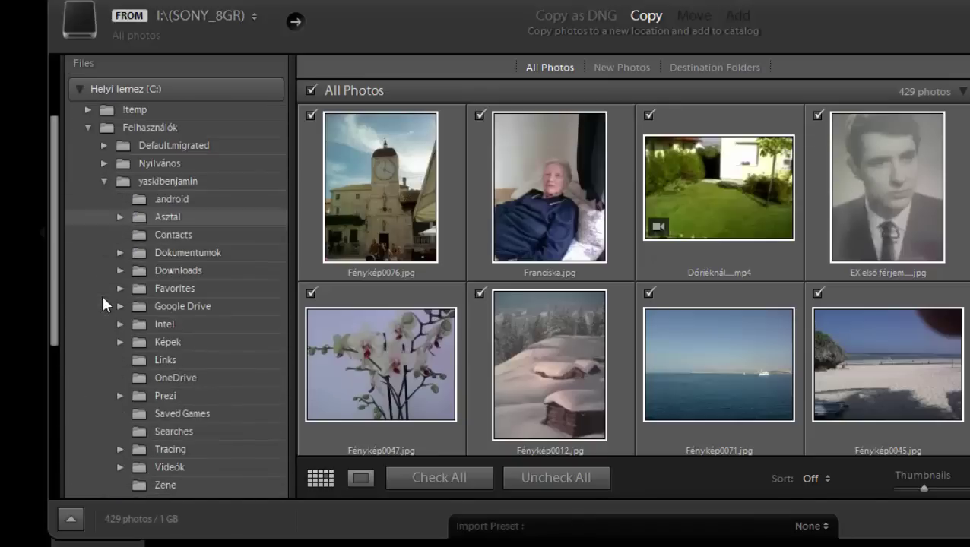
{"action": "left_click", "coordinate": [120, 216]}
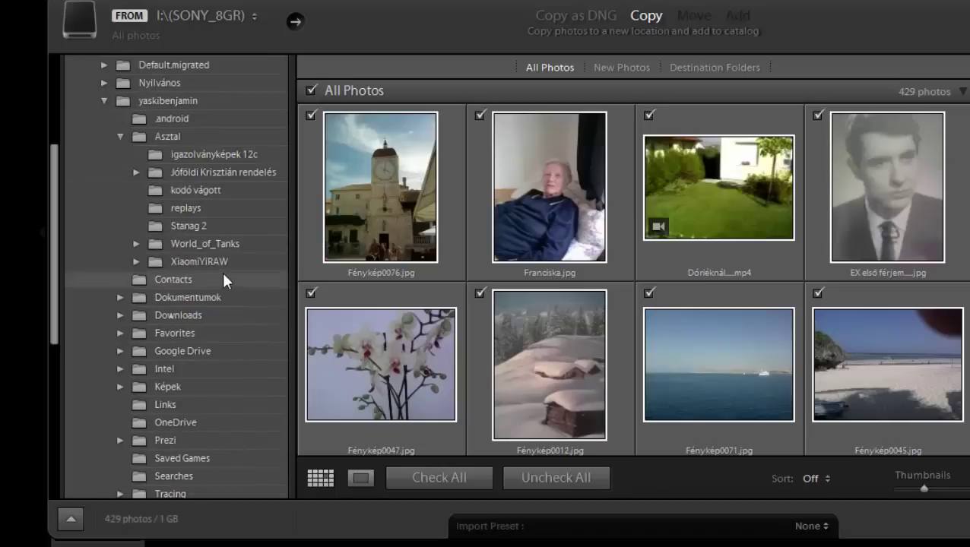
Pick 02_CorrectDNGs as the source, preview YDXJ0490.dng large, then cancel the import.
{"action": "left_click", "coordinate": [140, 262]}
{"action": "left_click", "coordinate": [203, 318]}
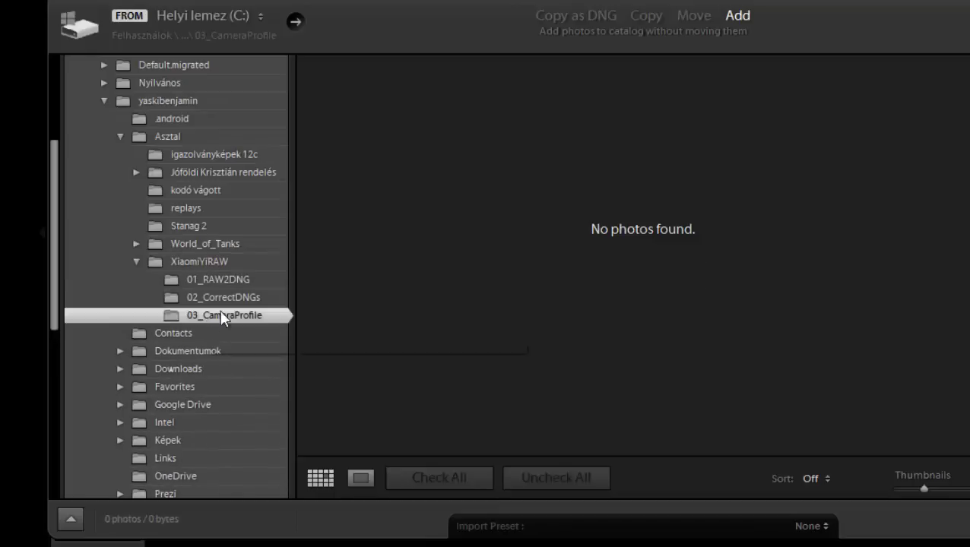
{"action": "left_click", "coordinate": [221, 297]}
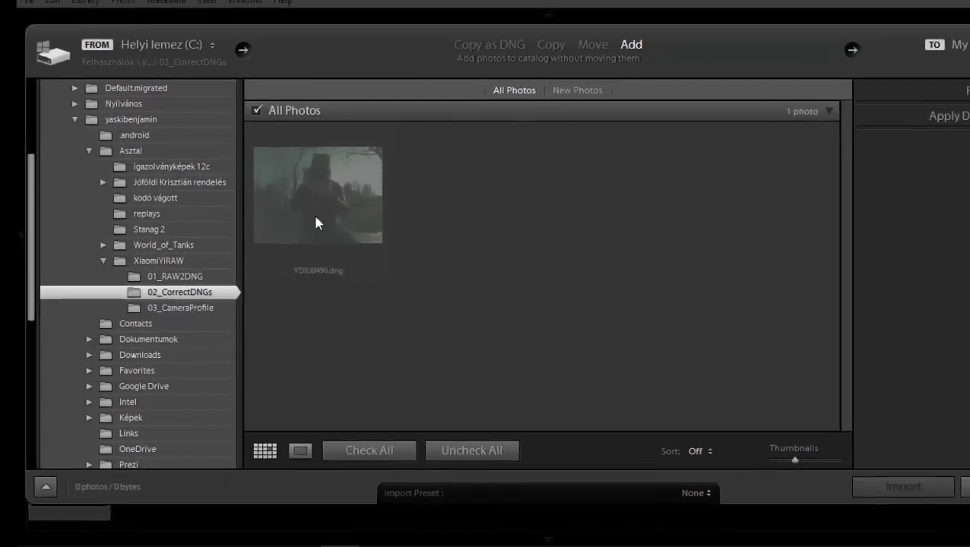
{"action": "double_click", "coordinate": [353, 216]}
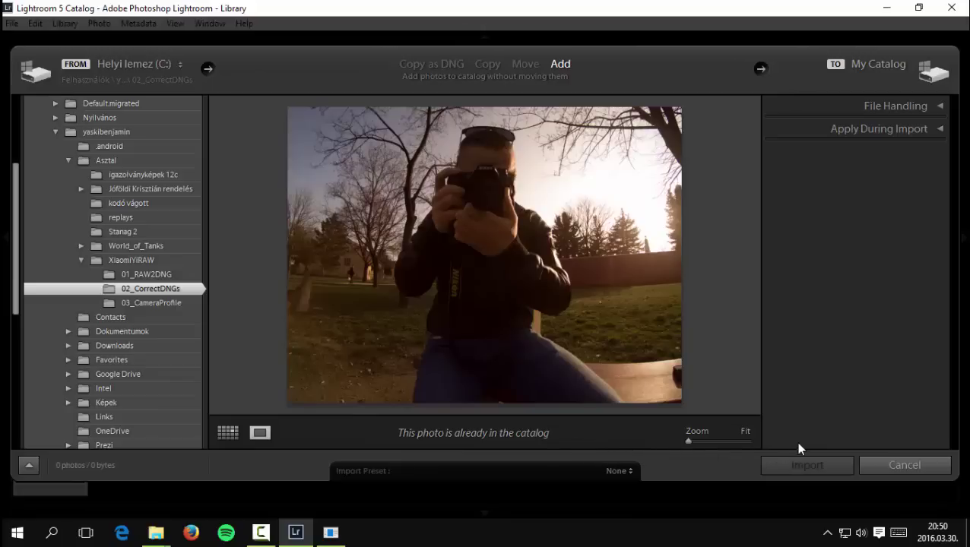
{"action": "left_click", "coordinate": [885, 460]}
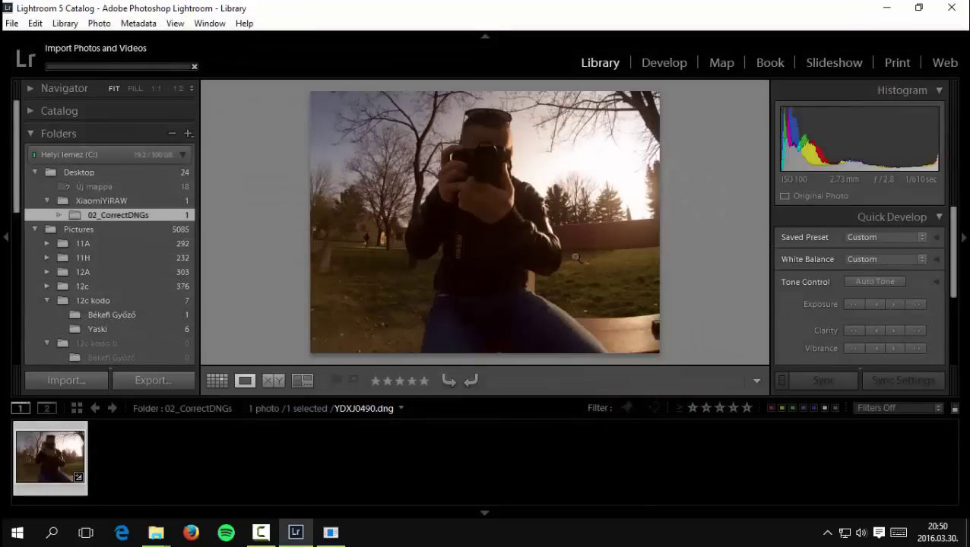
In Develop, set white balance Temp to 4619 and Exposure to +0.38.
{"action": "left_click", "coordinate": [665, 66]}
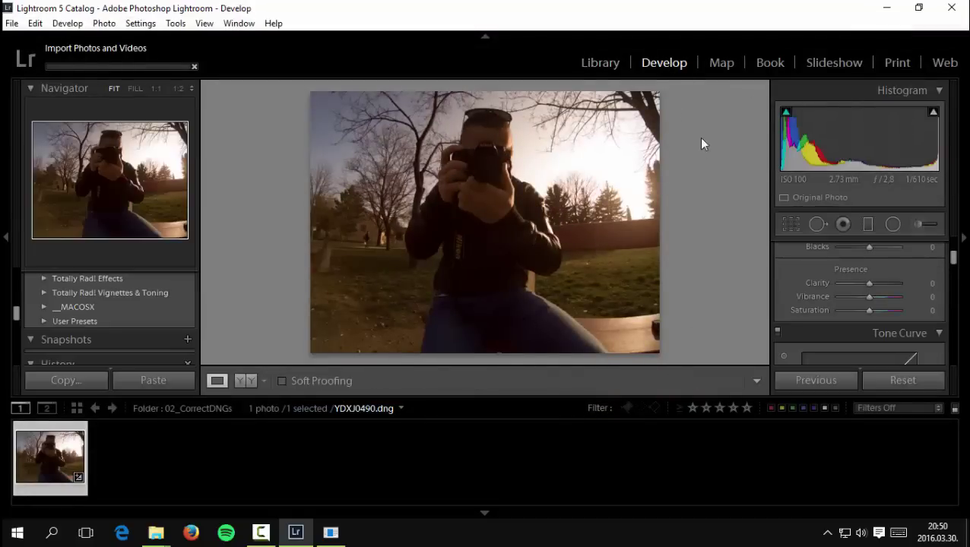
{"action": "scroll", "coordinate": [930, 276], "scroll_direction": "up", "scroll_amount": 3}
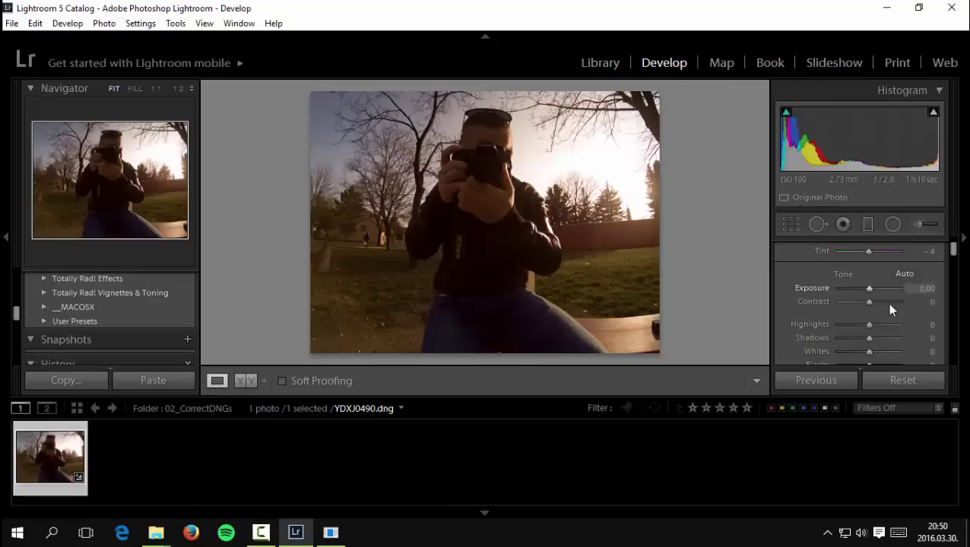
{"action": "scroll", "coordinate": [879, 284], "scroll_direction": "up", "scroll_amount": 2}
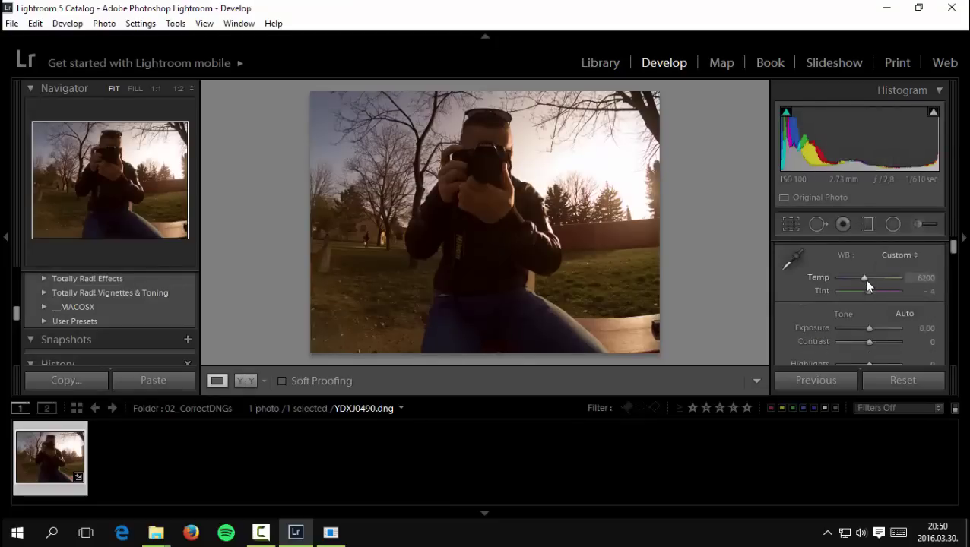
{"action": "left_click_drag", "start_coordinate": [864, 280], "coordinate": [853, 276]}
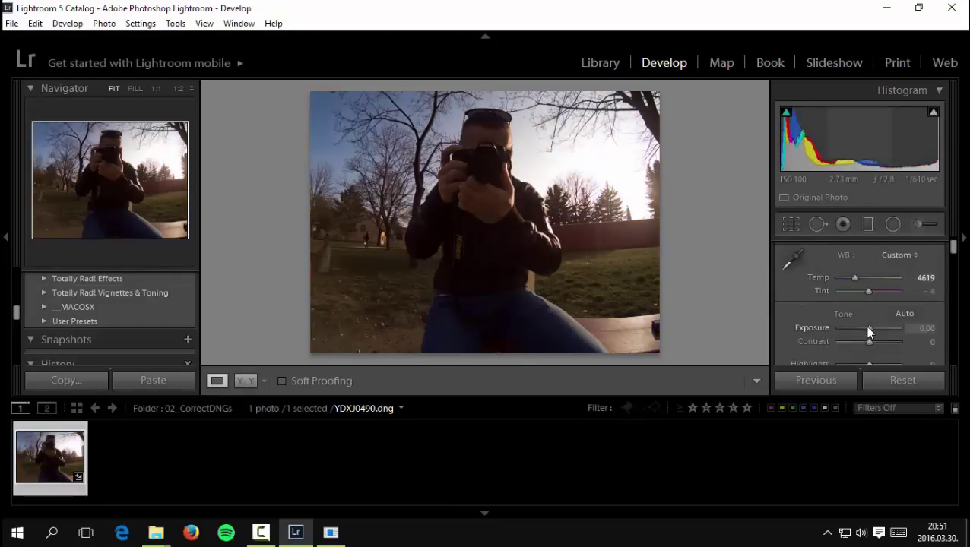
{"action": "left_click_drag", "start_coordinate": [868, 327], "coordinate": [874, 303]}
Set Contrast +21, Highlights −100, Shadows +52, Clarity +21 and Vibrance +55, checking detail at 1:1.
{"action": "scroll", "coordinate": [900, 357], "scroll_direction": "down", "scroll_amount": 1}
{"action": "left_click_drag", "start_coordinate": [870, 336], "coordinate": [834, 323]}
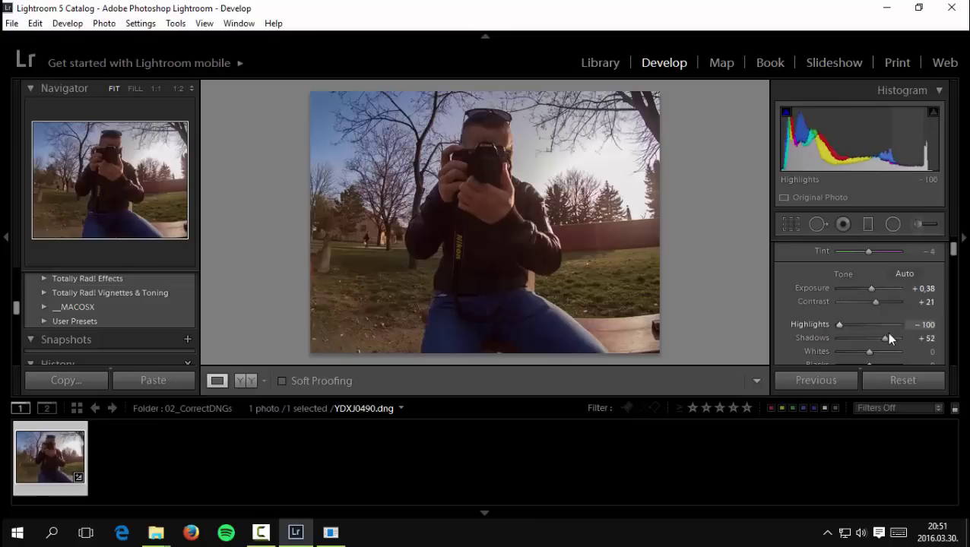
{"action": "scroll", "coordinate": [893, 307], "scroll_direction": "down", "scroll_amount": 2}
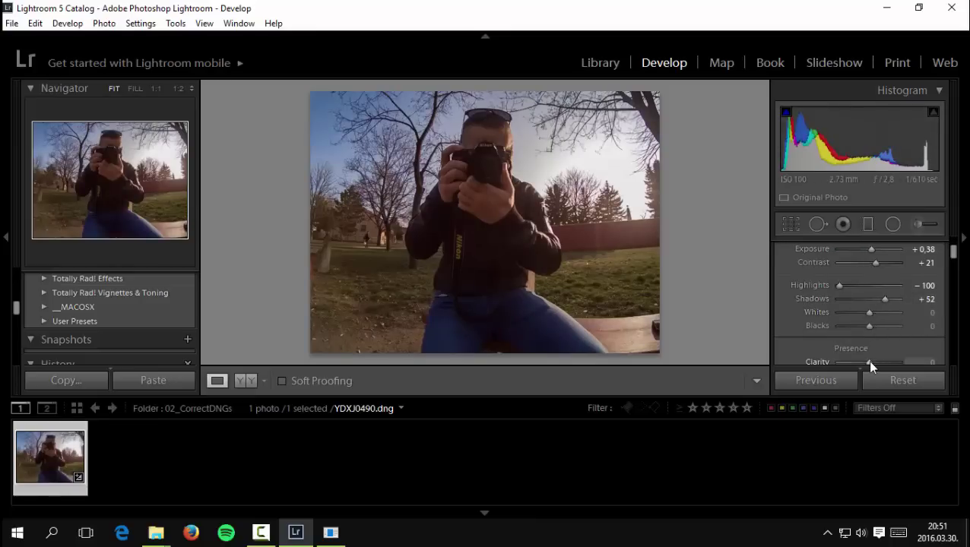
{"action": "left_click_drag", "start_coordinate": [870, 364], "coordinate": [888, 343]}
{"action": "scroll", "coordinate": [897, 345], "scroll_direction": "down", "scroll_amount": 2}
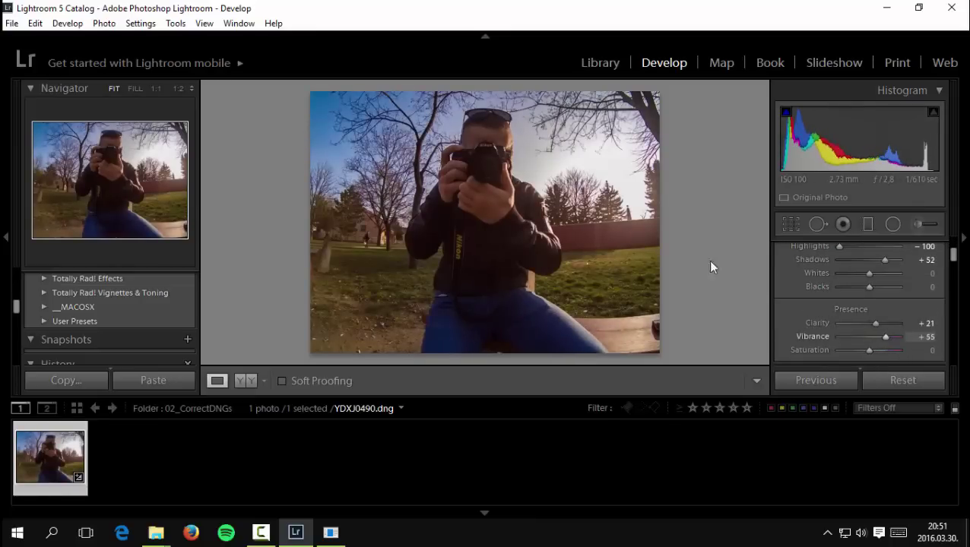
{"action": "left_click", "coordinate": [507, 210]}
{"action": "left_click", "coordinate": [504, 209]}
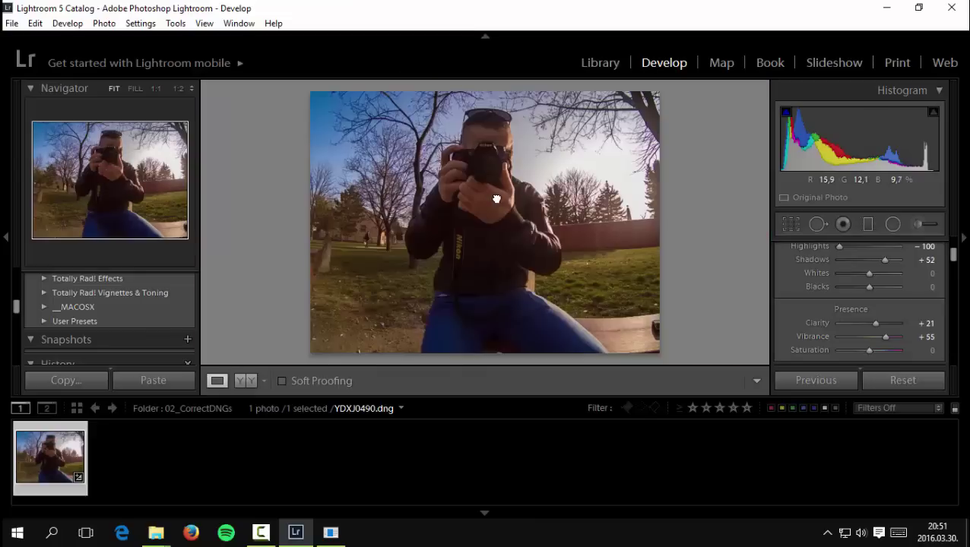